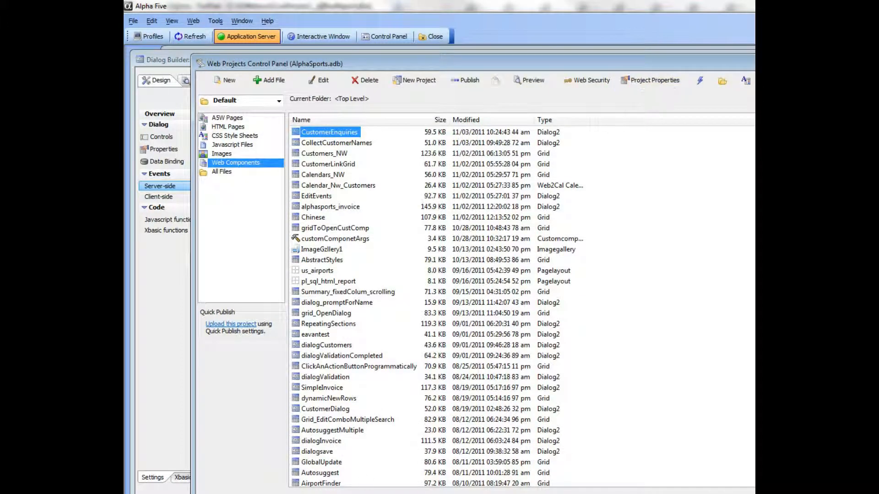
Step: Open the Send E-mail Message action in the afterDialogValidate event for editing with Action Scripting
left_click(163, 299)
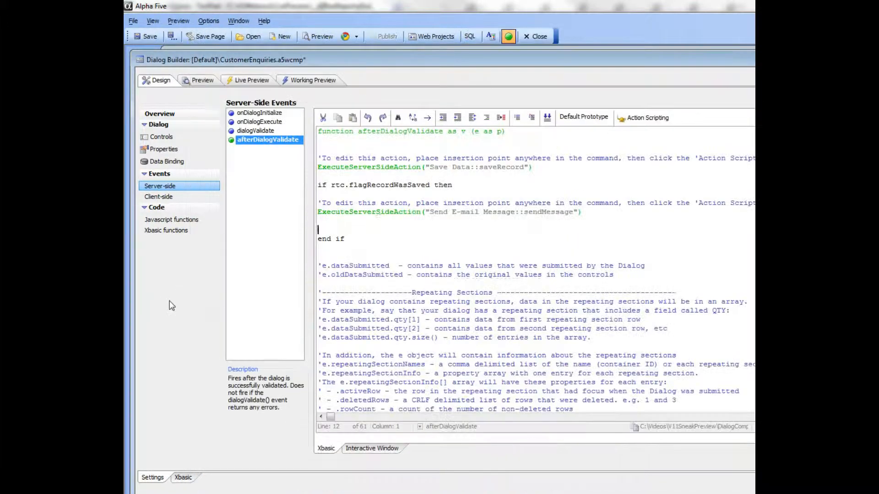
left_click(484, 212)
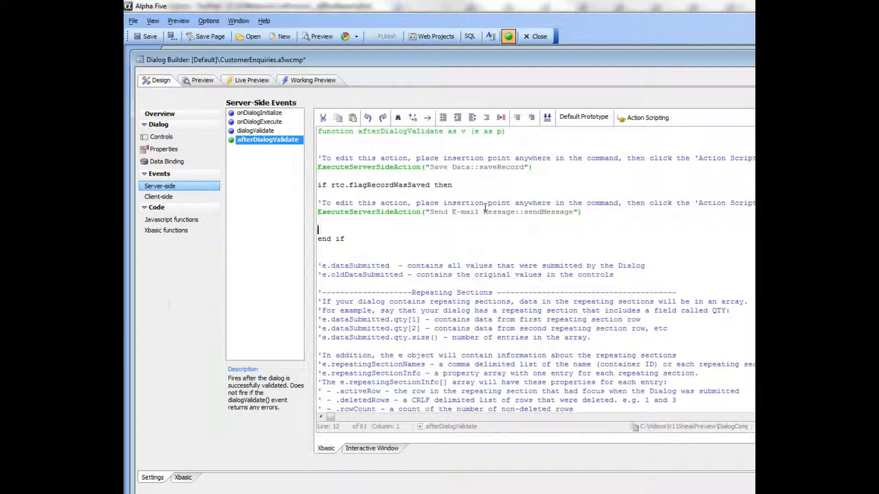
left_click(639, 120)
left_click(655, 131)
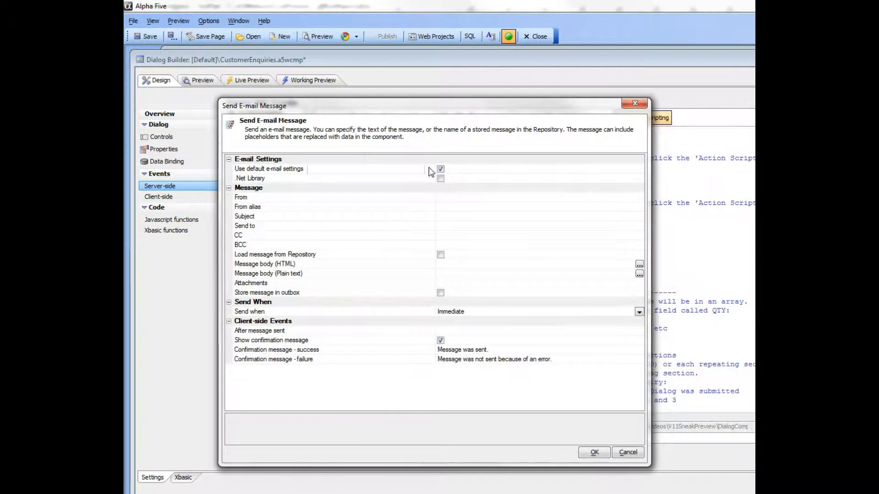
Step: Fill in the sender's e-mail and alias, the subject "Thank You for Your Enquiry", recipient {email} and the HTML thank-you message body
left_click(344, 179)
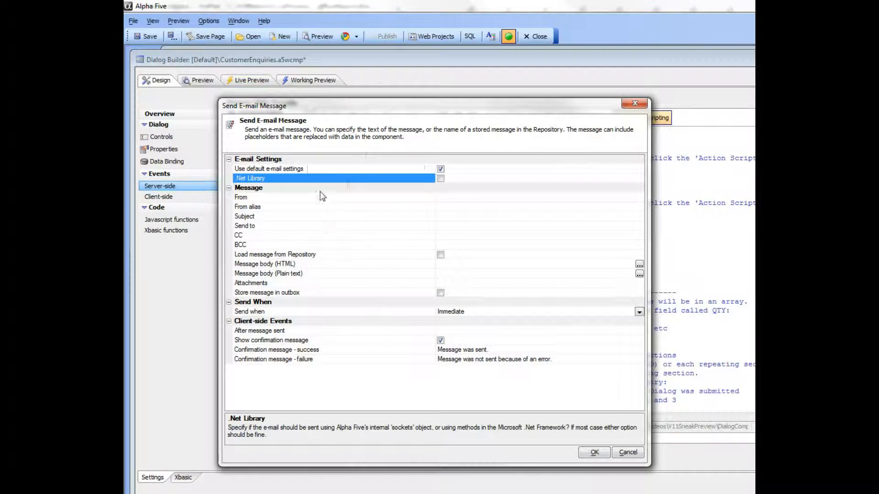
left_click(290, 197)
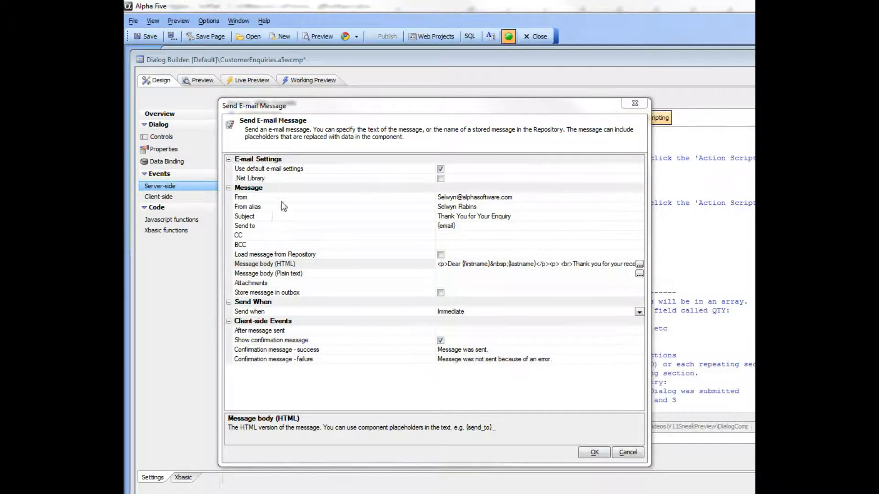
Step: Review the From, From alias, Subject and Send to properties and their support for component placeholders
left_click(283, 198)
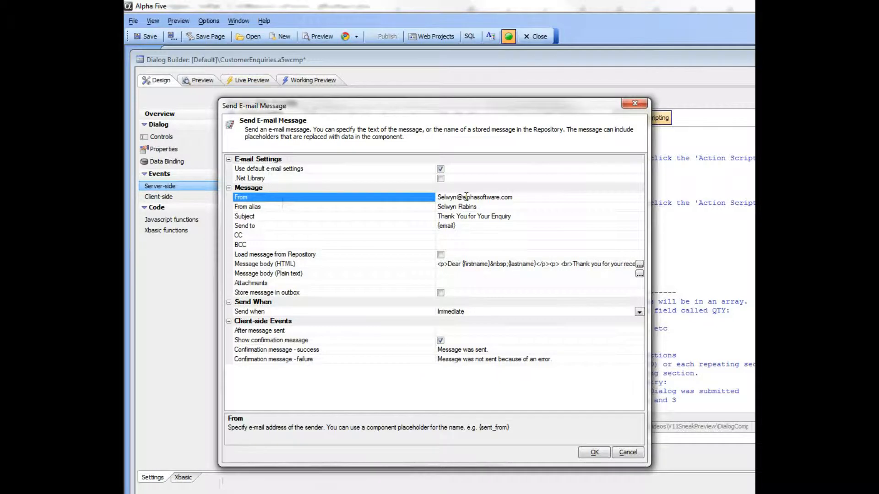
left_click(440, 208)
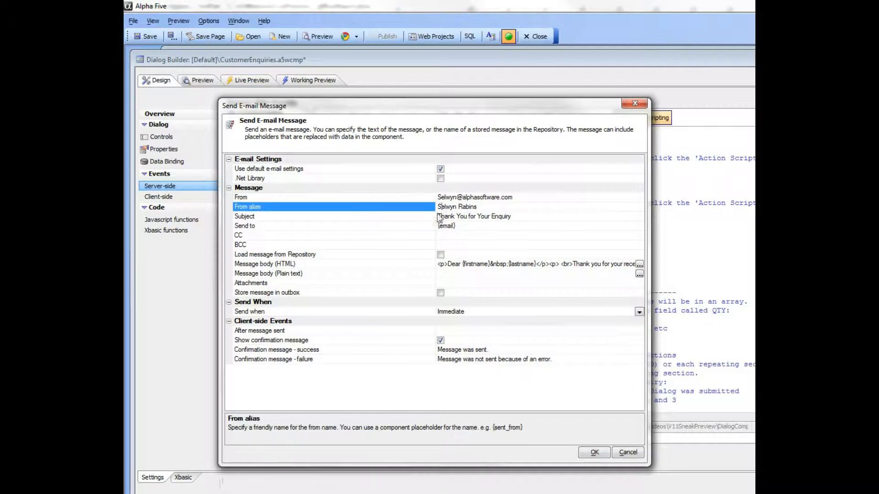
left_click(360, 218)
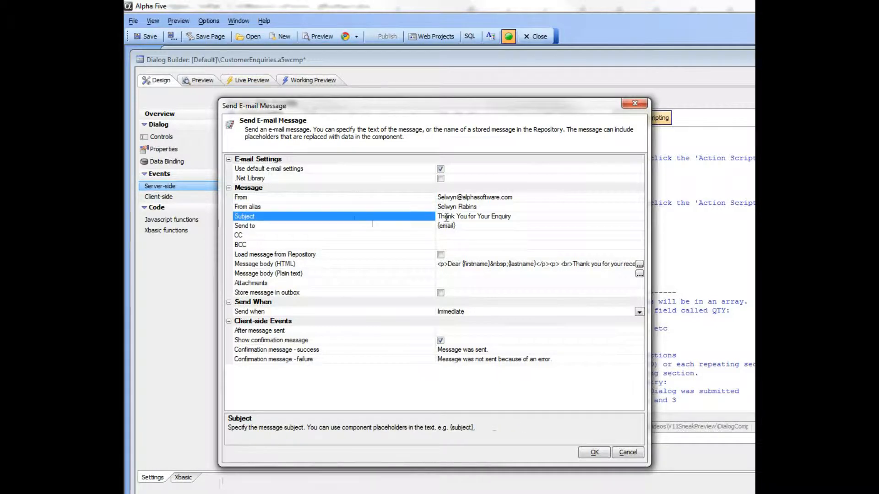
left_click(293, 228)
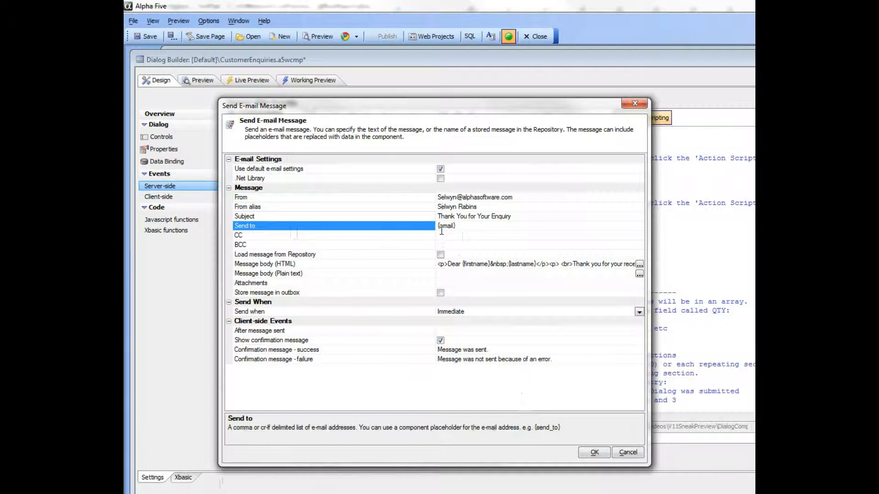
left_click(296, 200)
left_click(298, 207)
left_click(300, 215)
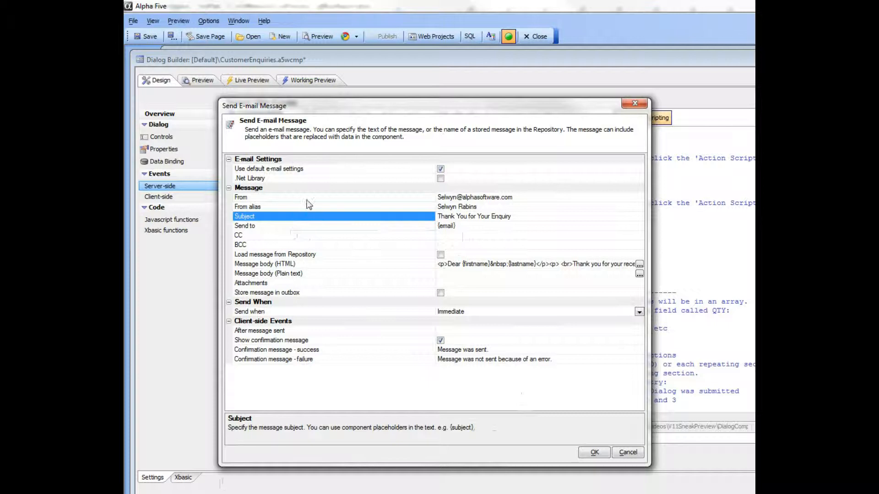
left_click(305, 199)
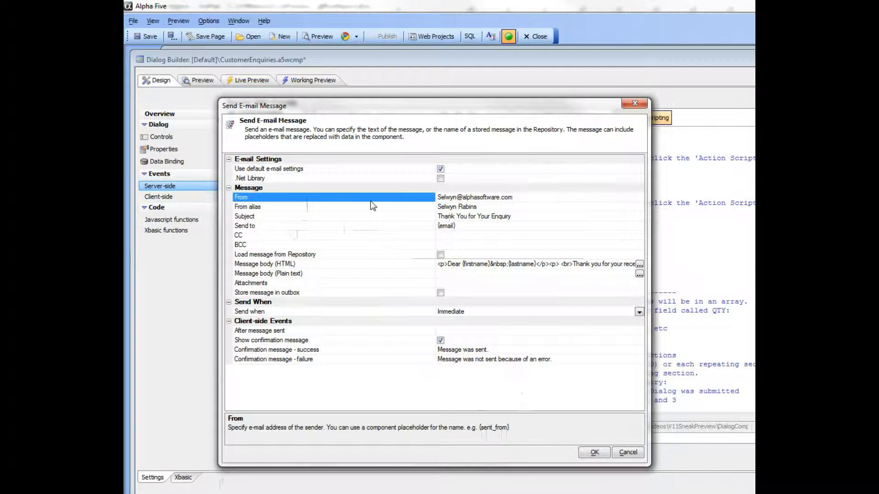
Step: Open the HTML message body and examine its field placeholders and the {ut(state)} expression
left_click(314, 265)
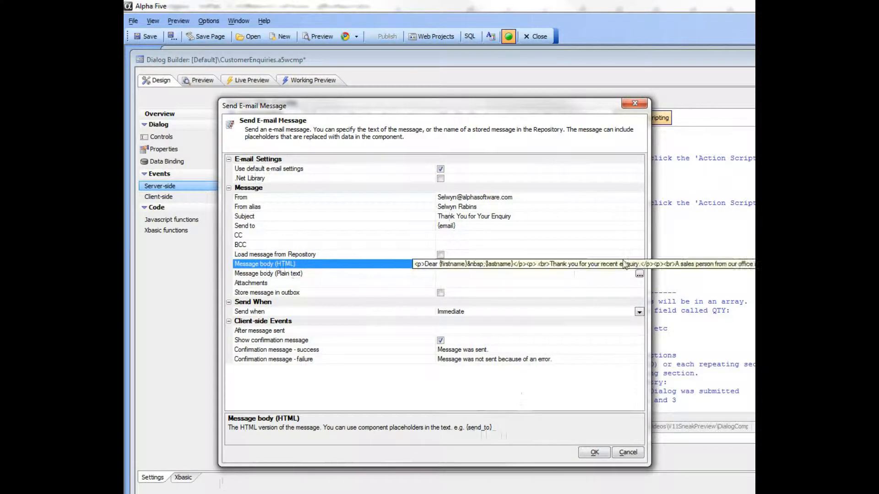
left_click(638, 264)
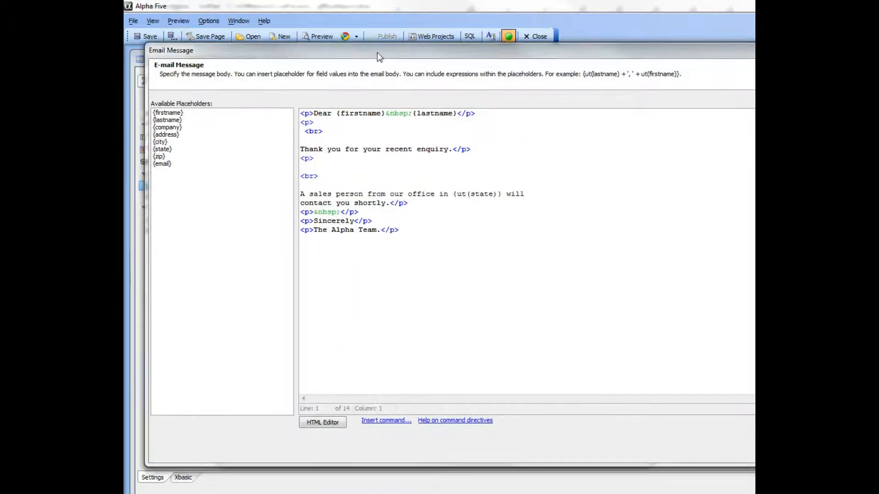
left_click_drag(377, 52, 373, 54)
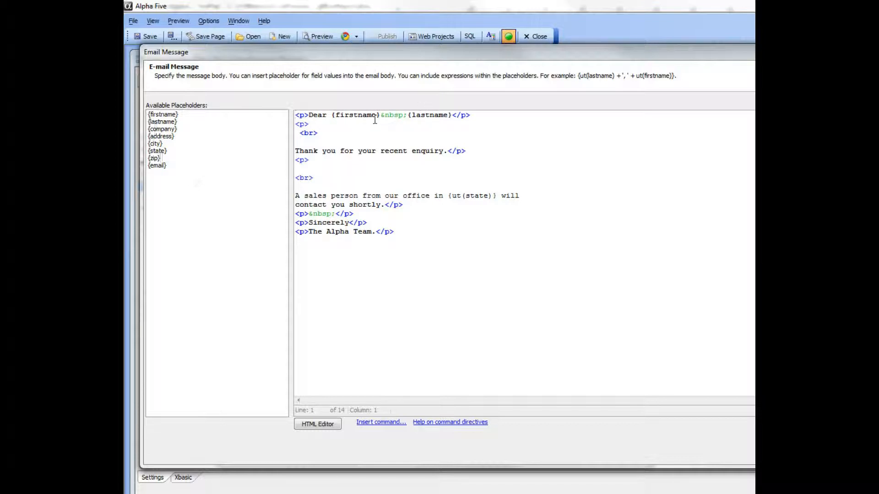
double_click(457, 197)
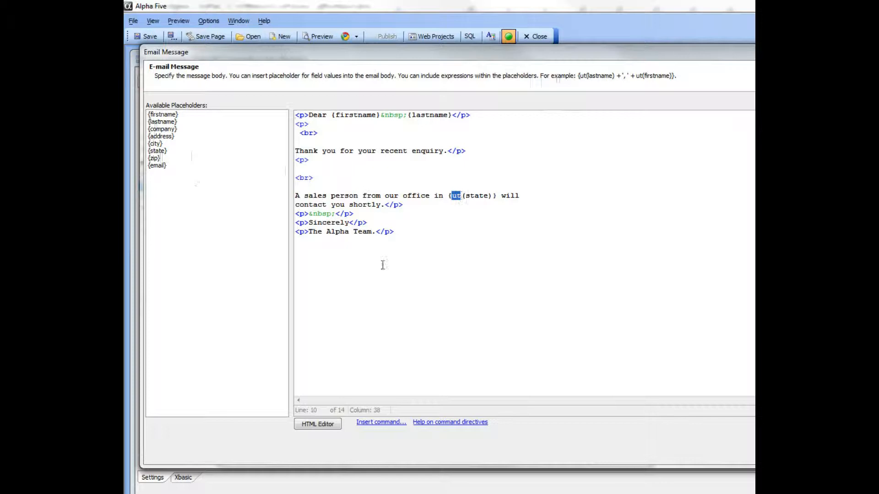
Step: View the message body in the WYSIWYG HTML editor and save it back to the e-mail action
left_click(308, 424)
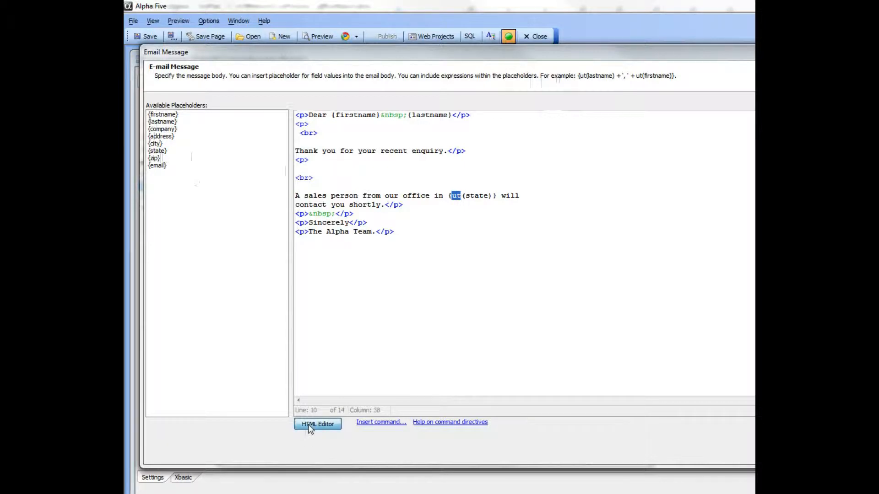
left_click(276, 449)
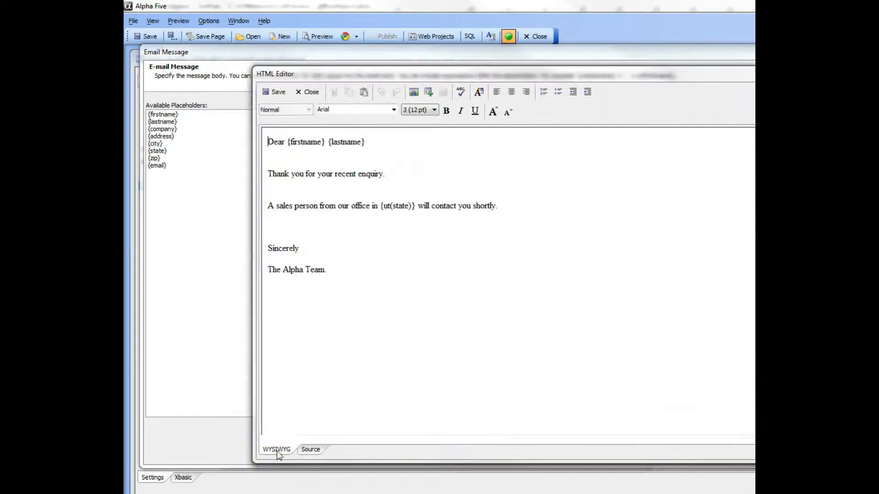
left_click(276, 94)
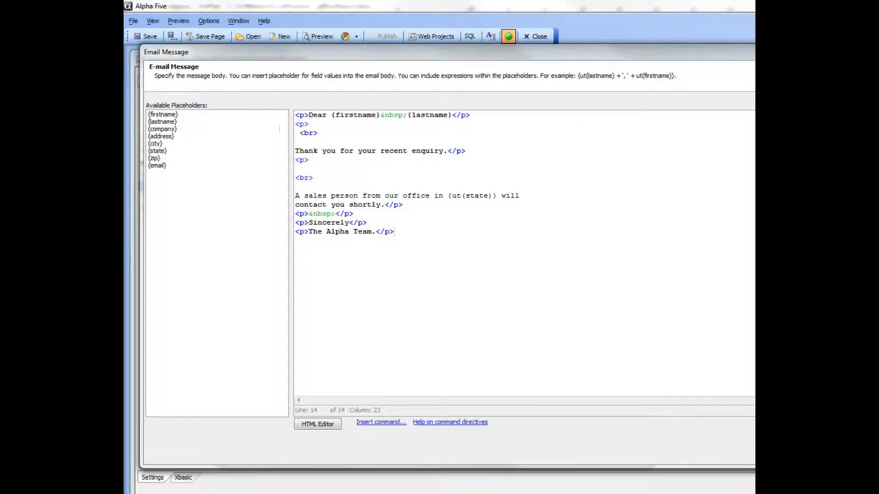
left_click(810, 453)
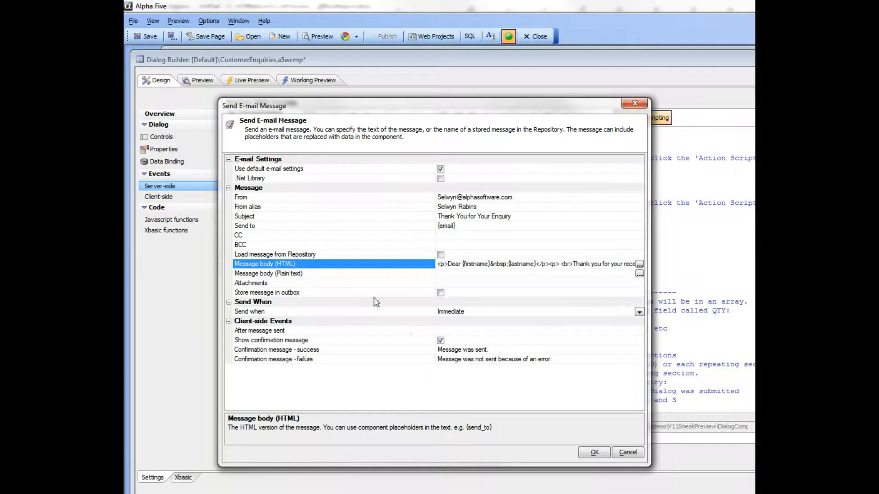
Step: Try the option to load the message from the Repository and examine its saved message name property
left_click(441, 254)
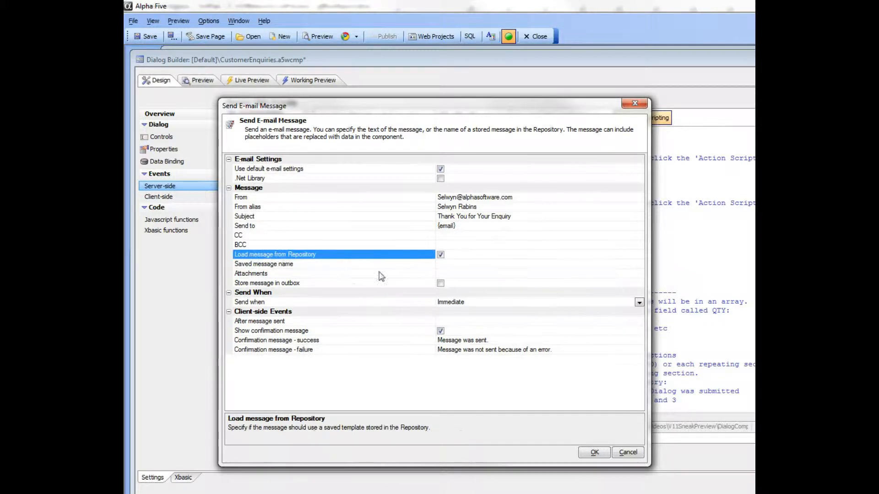
left_click(349, 264)
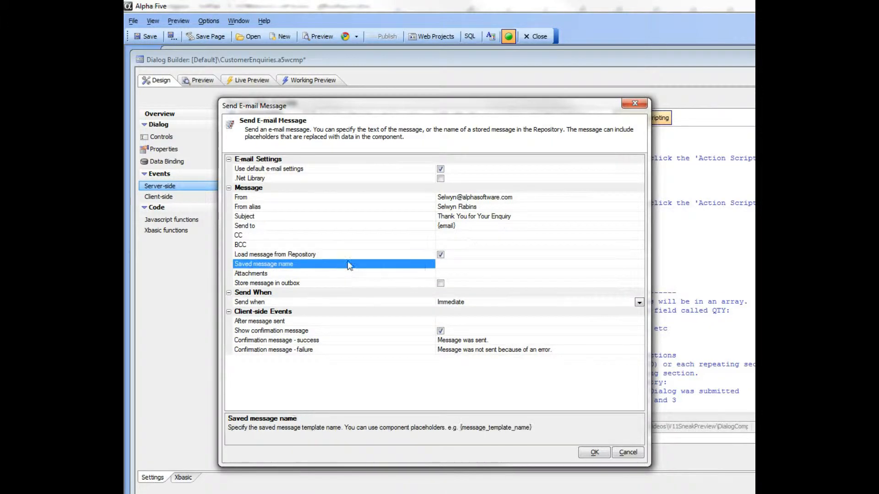
left_click(440, 254)
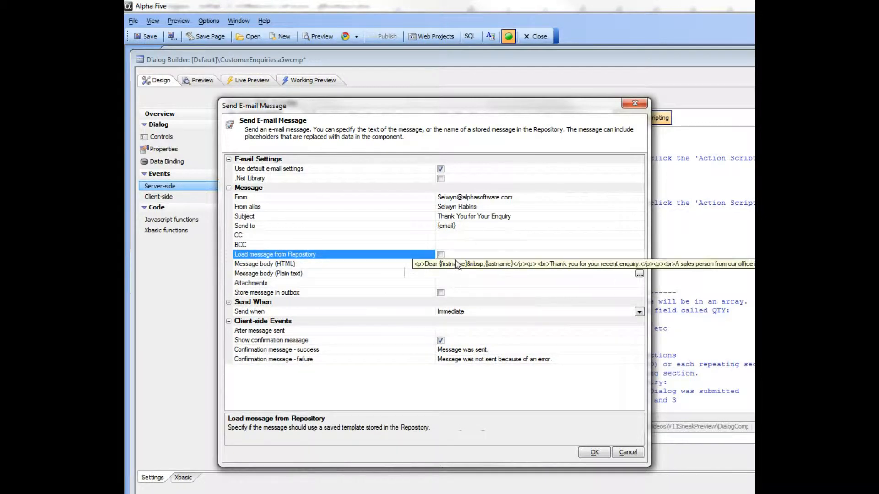
left_click(402, 264)
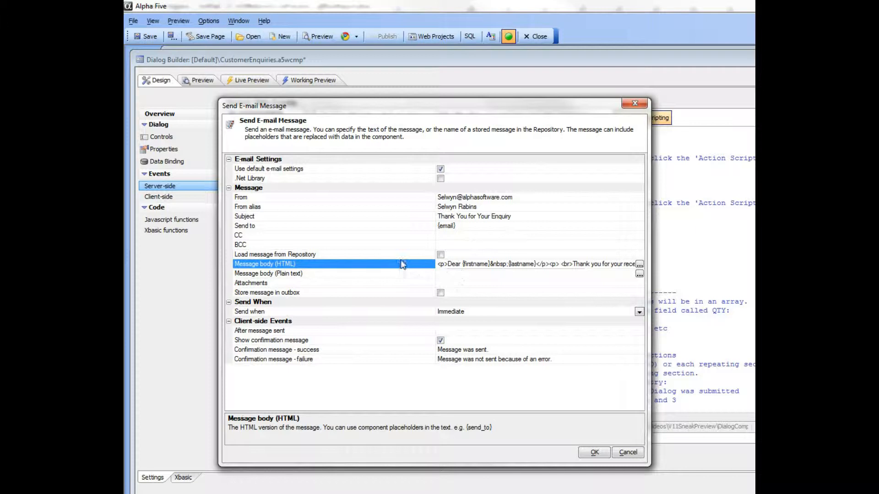
Step: Review the options for when to send, keep Immediate and confirm the Send E-mail Message action
left_click(344, 312)
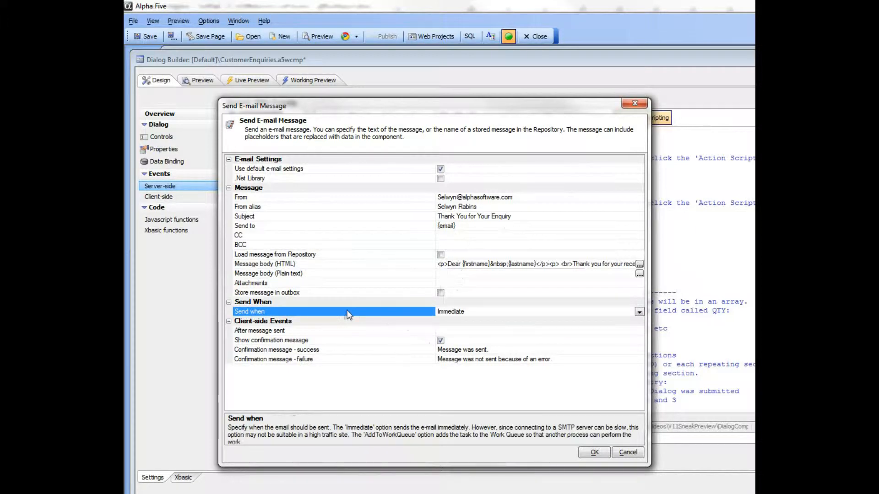
left_click(639, 311)
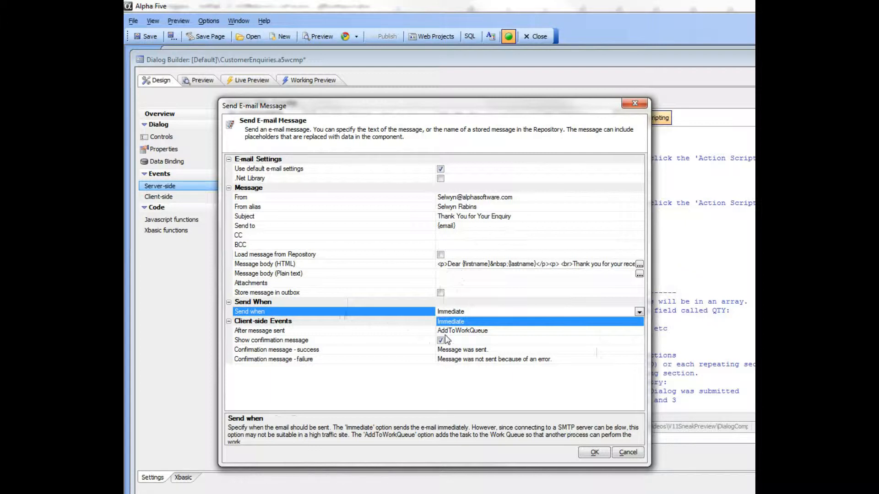
left_click(392, 317)
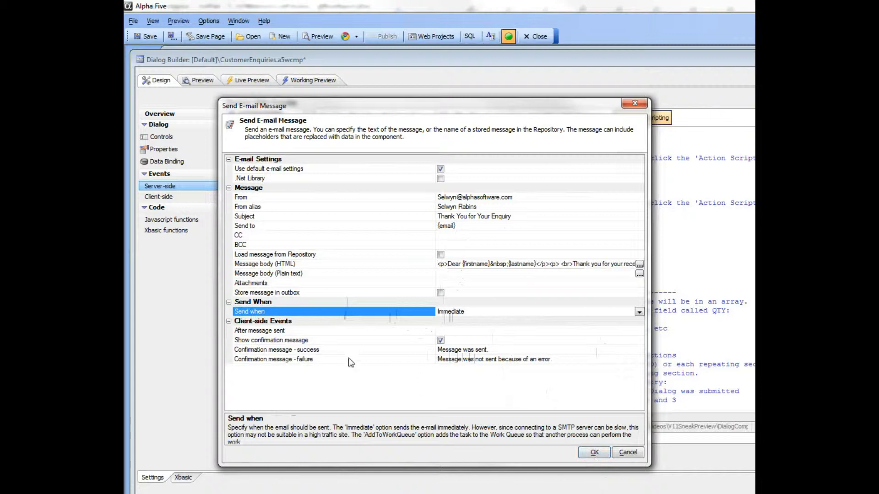
left_click(591, 452)
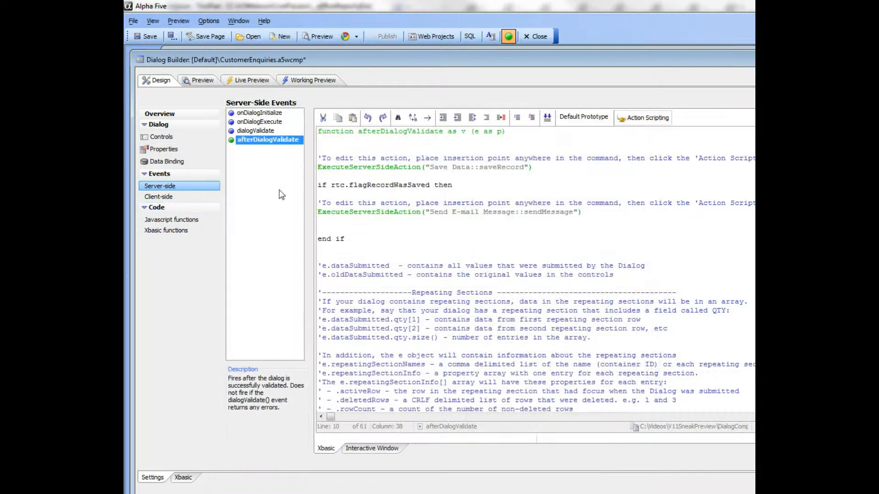
Step: Save the CustomerEnquiries component and submit a test enquiry from "My Company" with state MA in its live browser preview
left_click(142, 39)
left_click(346, 39)
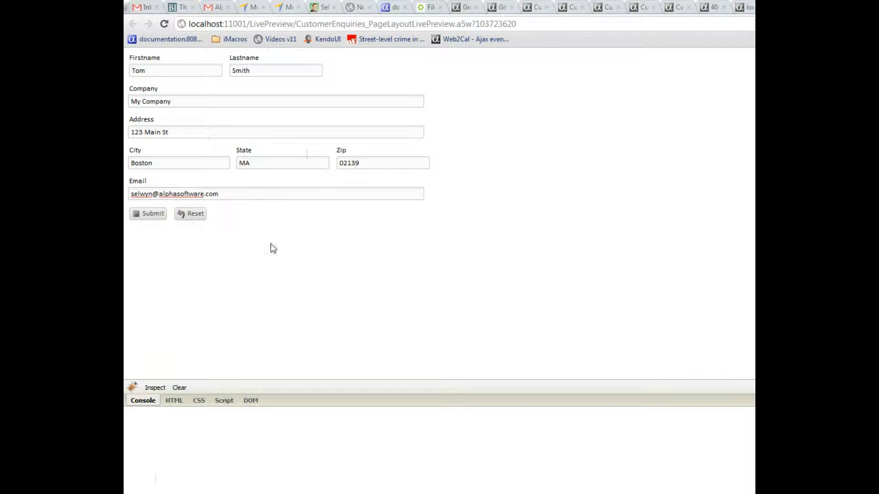
left_click(154, 218)
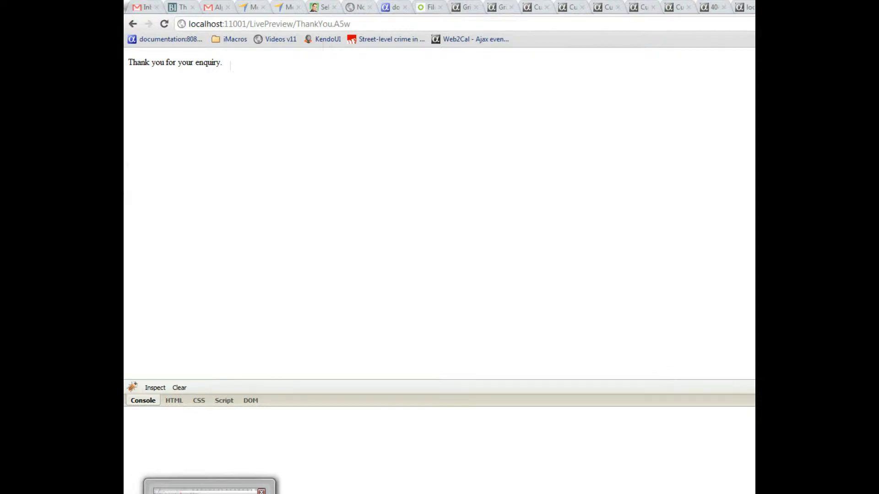
Step: Open the received "Thank You for Your Enquiry" e-mail in the Gmail inbox and check the state value inserted in its text
key("alt+Tab")
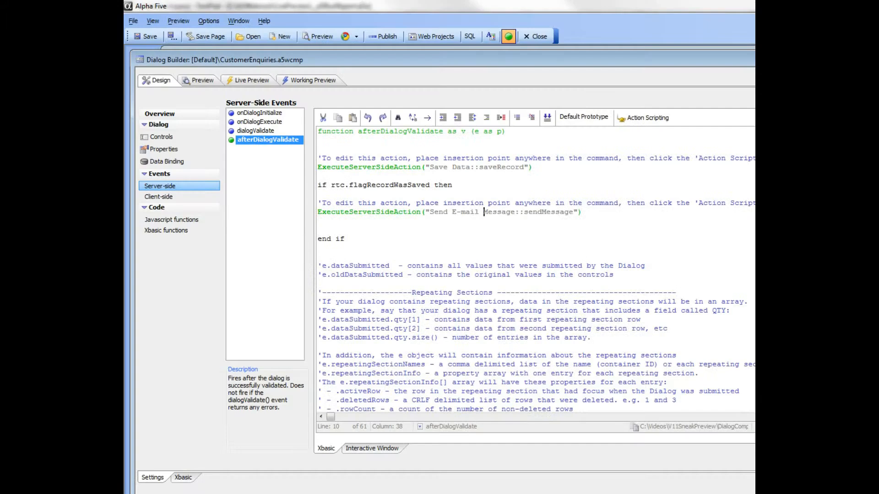
key("alt+Tab")
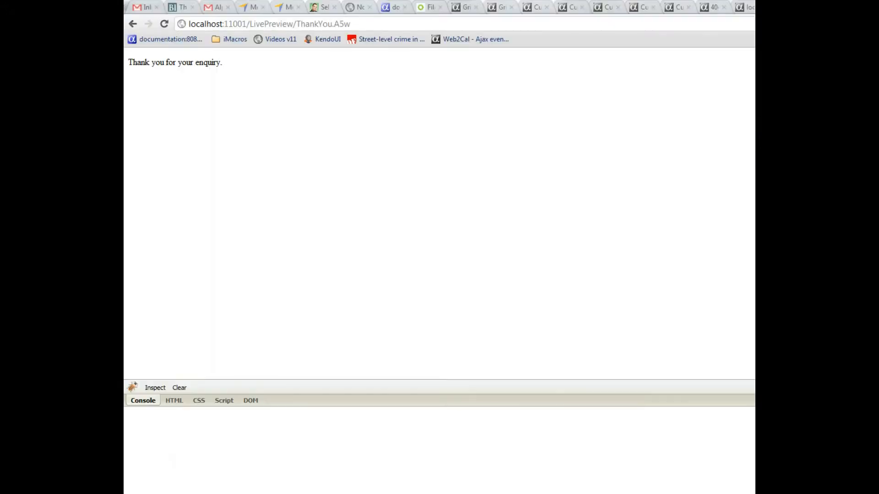
left_click(147, 8)
left_click(261, 147)
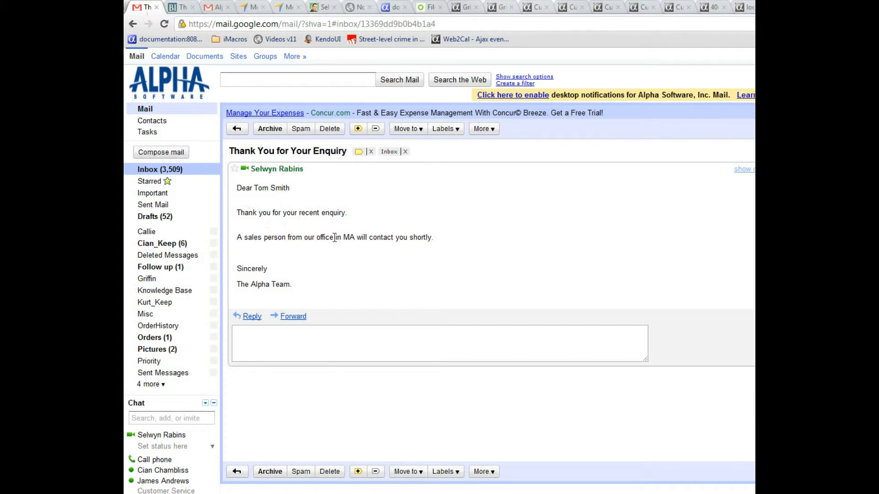
left_click_drag(344, 239, 355, 238)
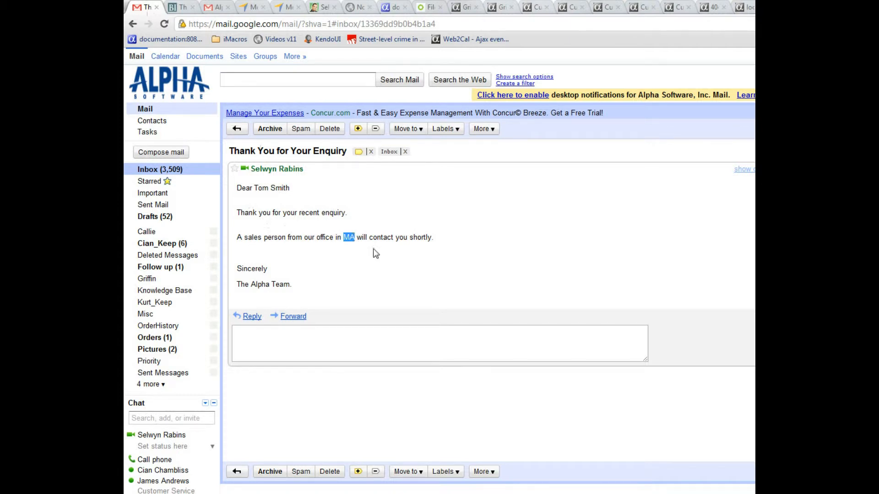